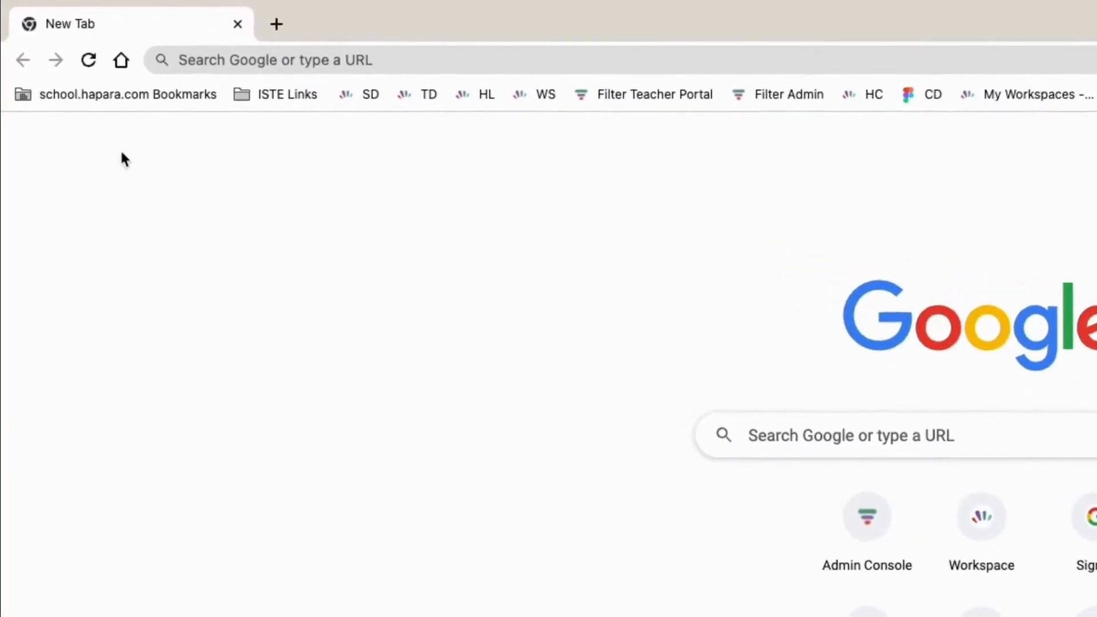
# Step: Load app.hapara.com and open the Highlights view for the Room 12 - 1415 class
pyautogui.click(282, 64)
pyautogui.write('a')
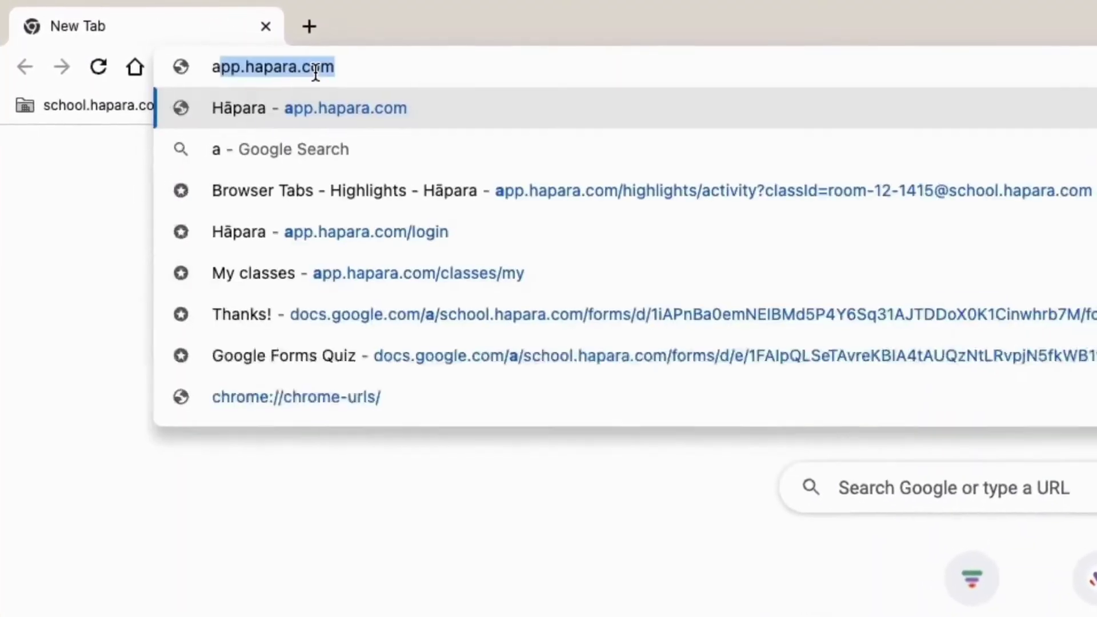
pyautogui.write('pp')
pyautogui.press('Right')
pyautogui.press('Return')
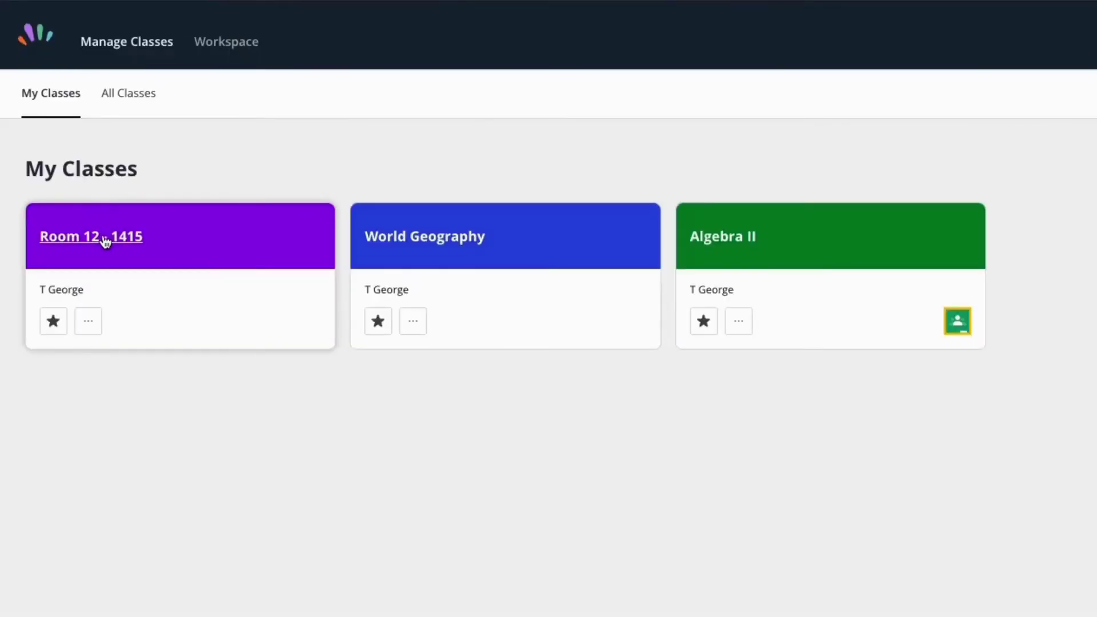
pyautogui.click(105, 240)
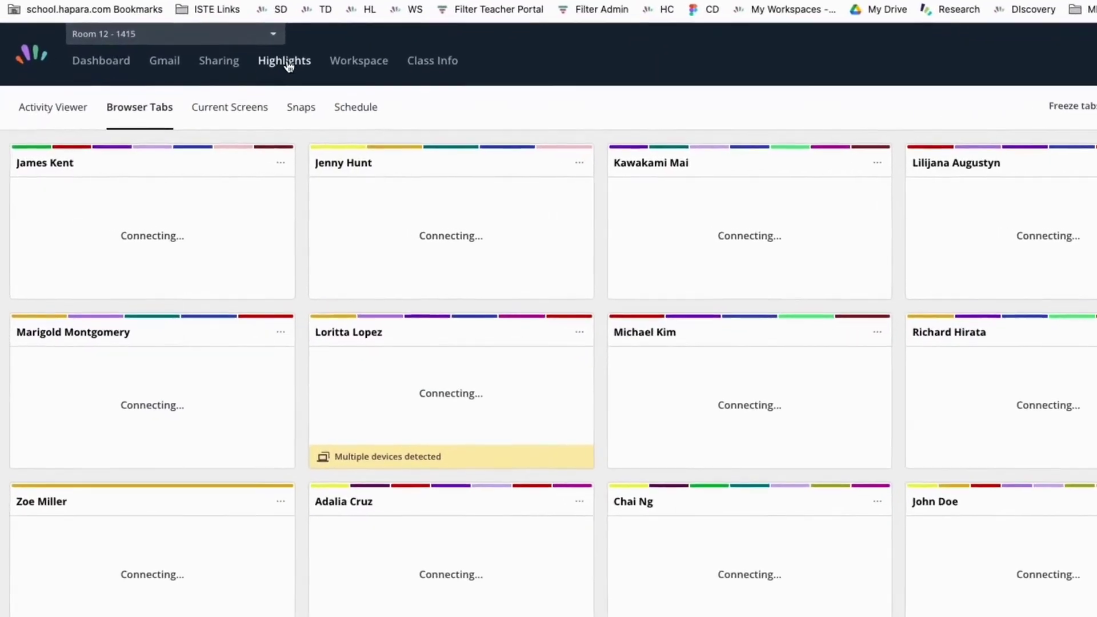
pyautogui.click(301, 61)
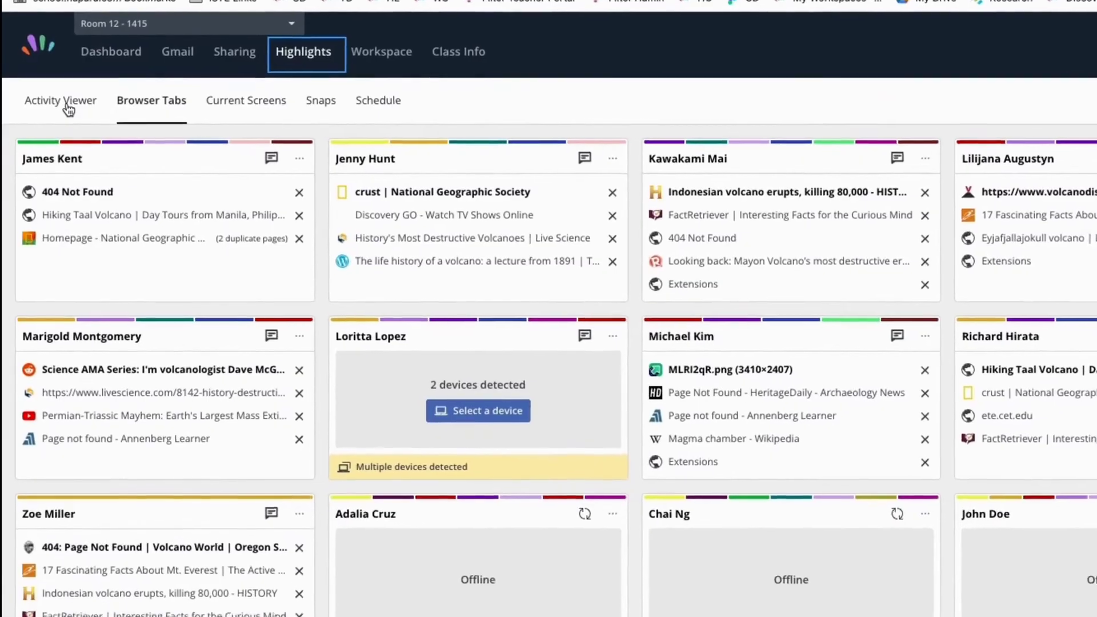
pyautogui.click(69, 104)
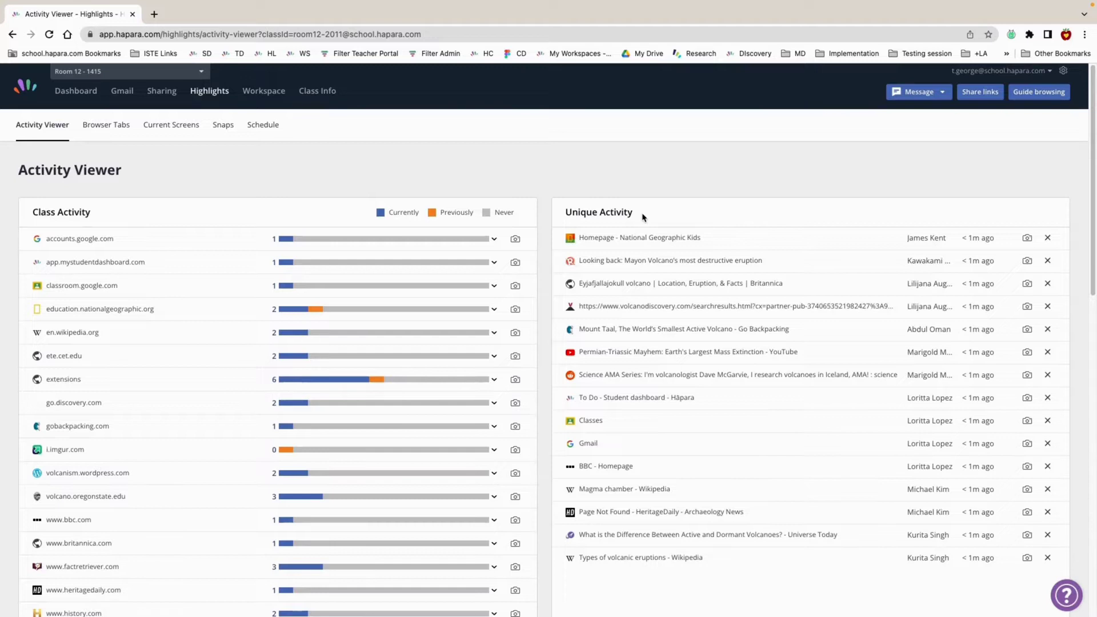
pyautogui.scroll(-1, 307, 341)
pyautogui.scroll(-12, 308, 342)
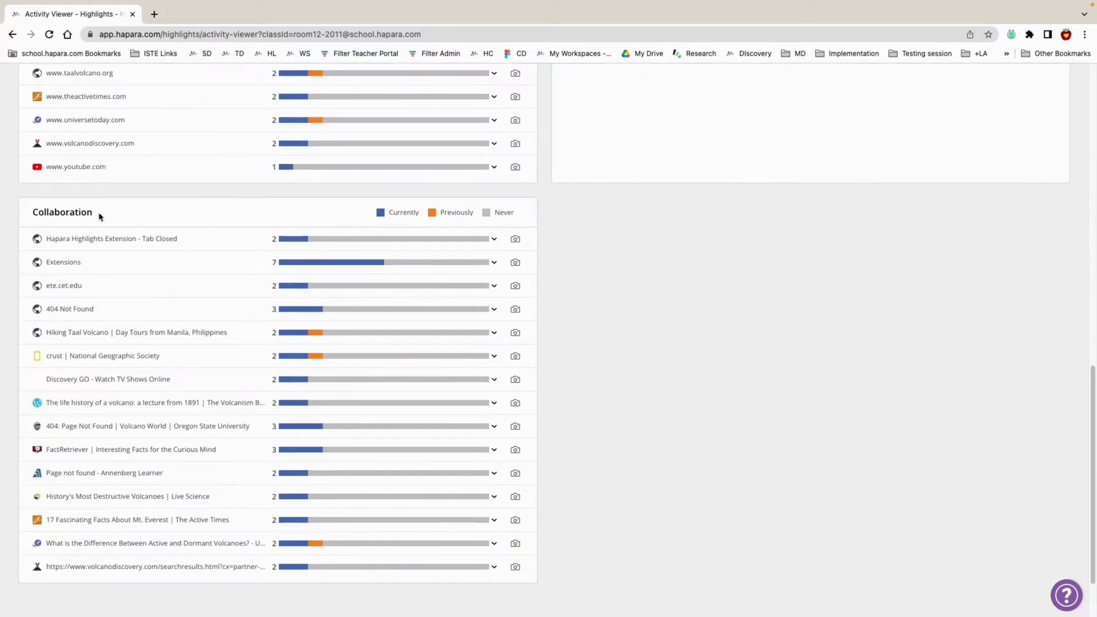
pyautogui.scroll(3, 98, 216)
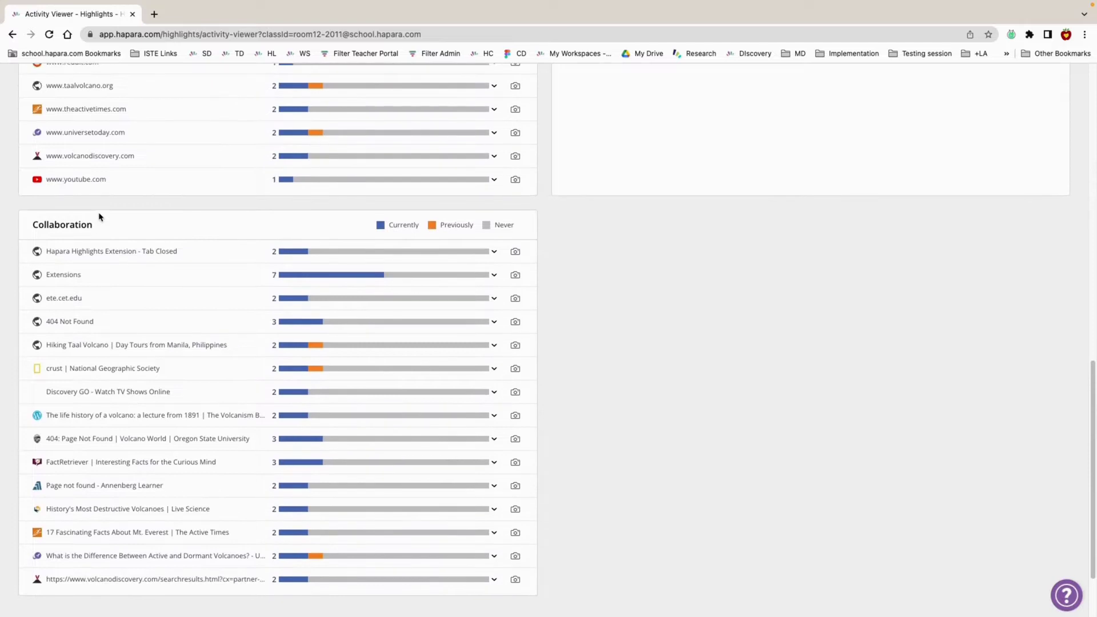
pyautogui.scroll(7, 99, 213)
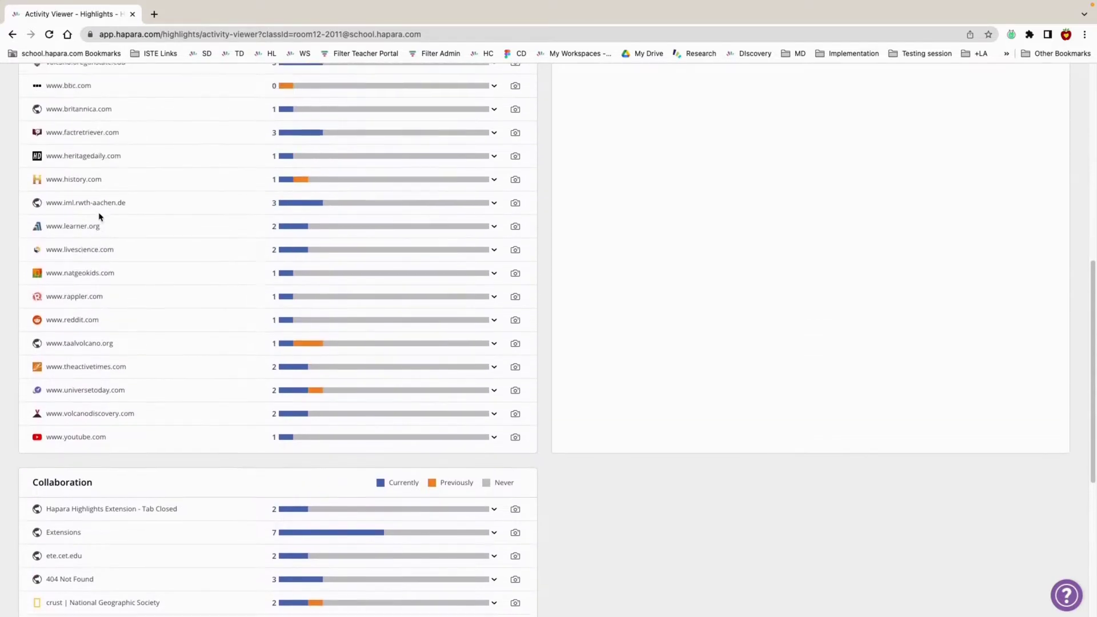
pyautogui.scroll(6, 98, 216)
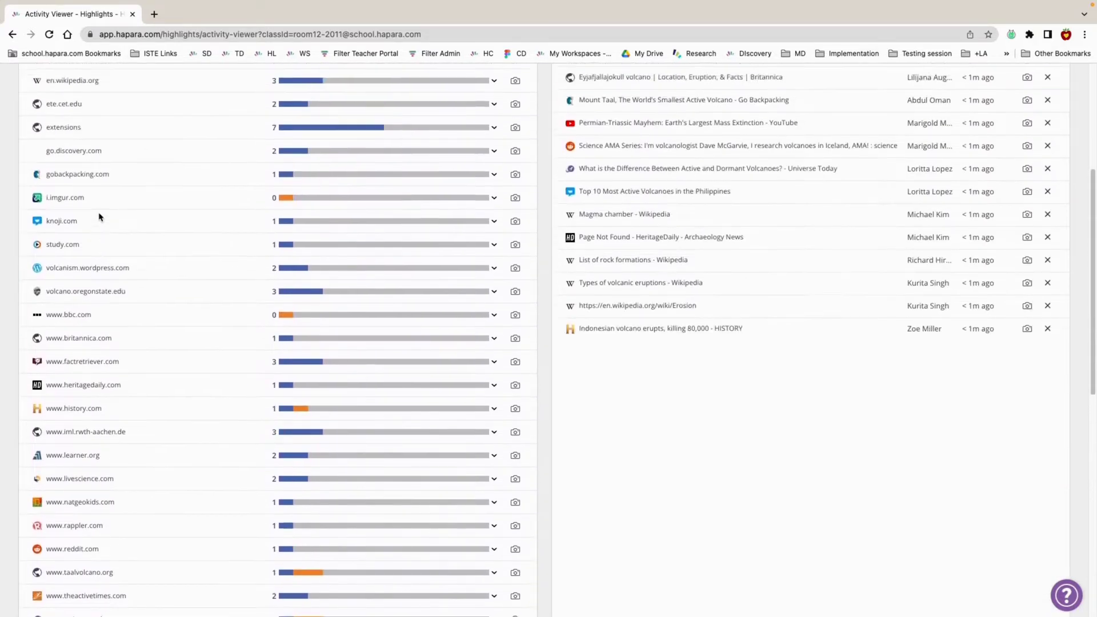
pyautogui.scroll(2, 99, 216)
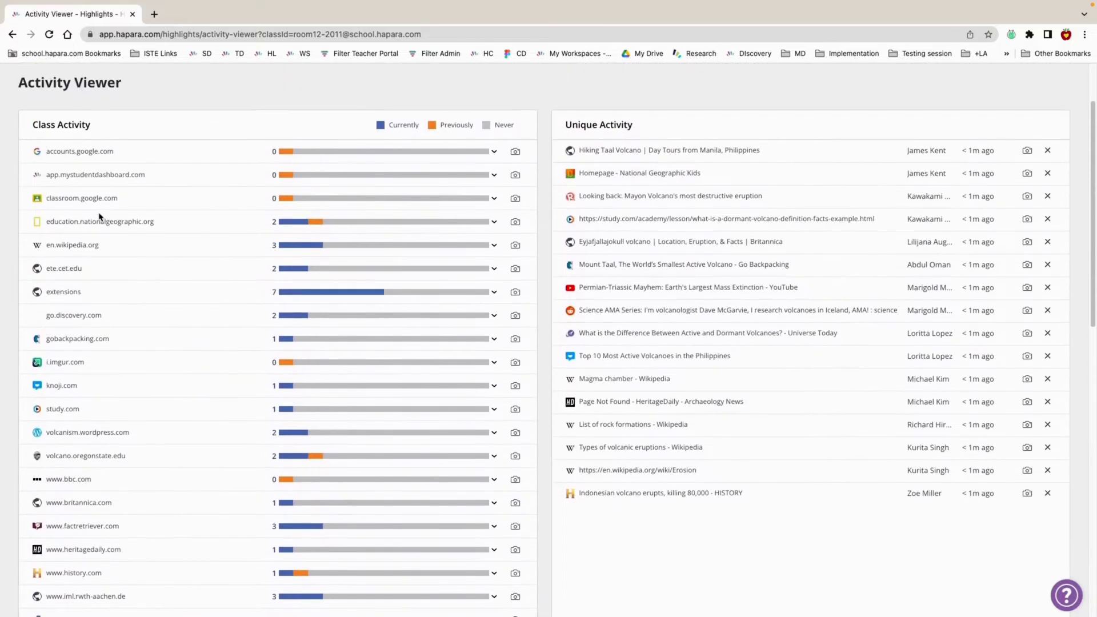
pyautogui.scroll(1, 99, 213)
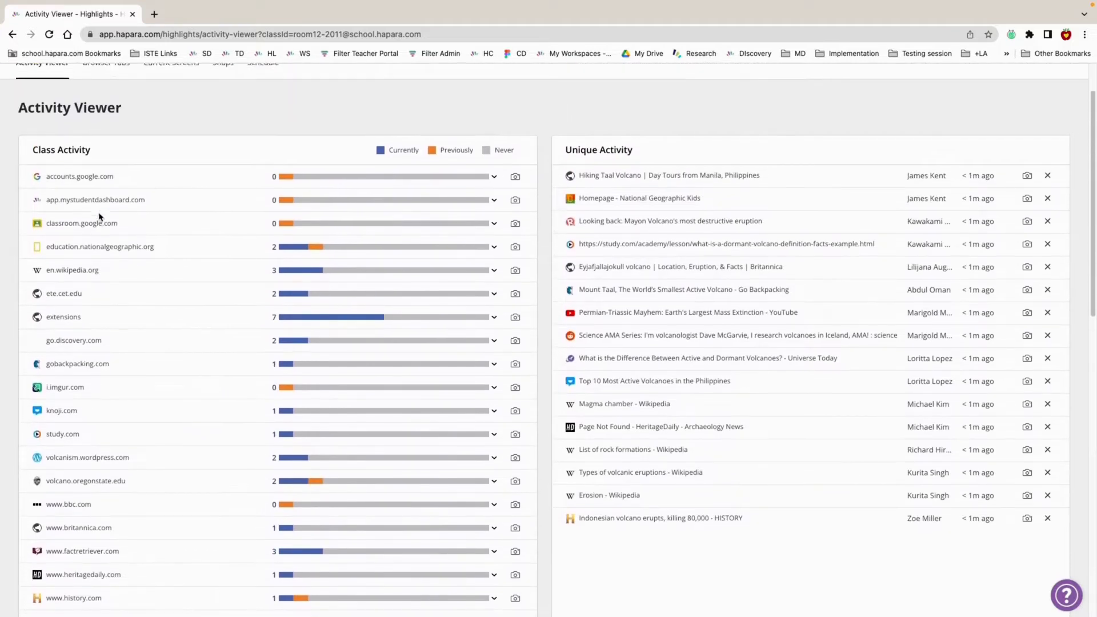
pyautogui.scroll(1, 145, 210)
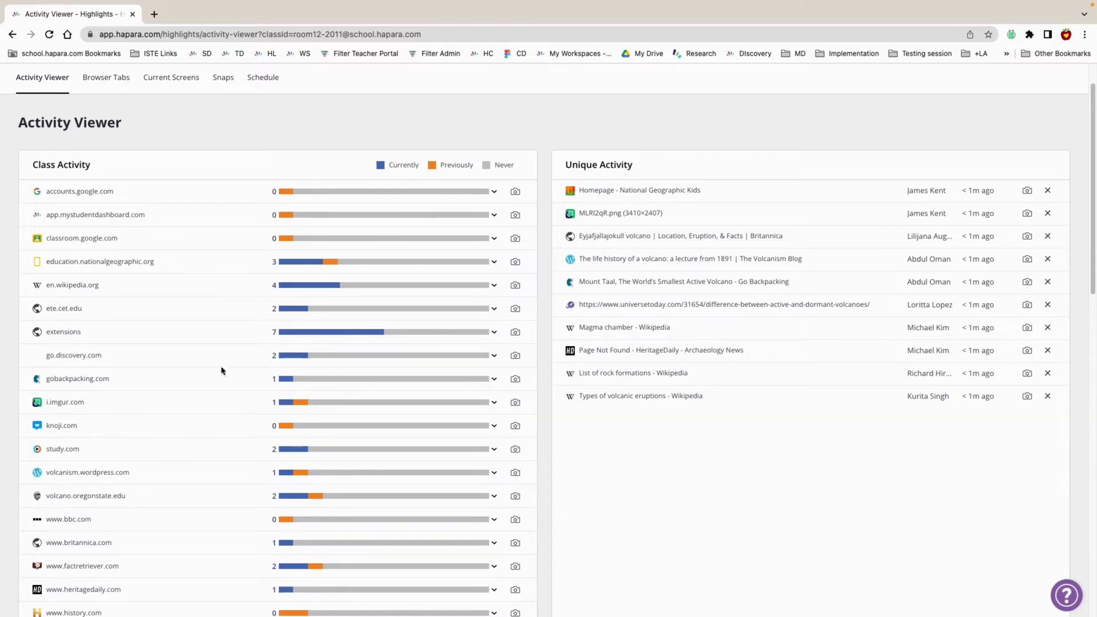
# Step: Expand the extensions entry in Class Activity and take a snap of it
pyautogui.click(492, 336)
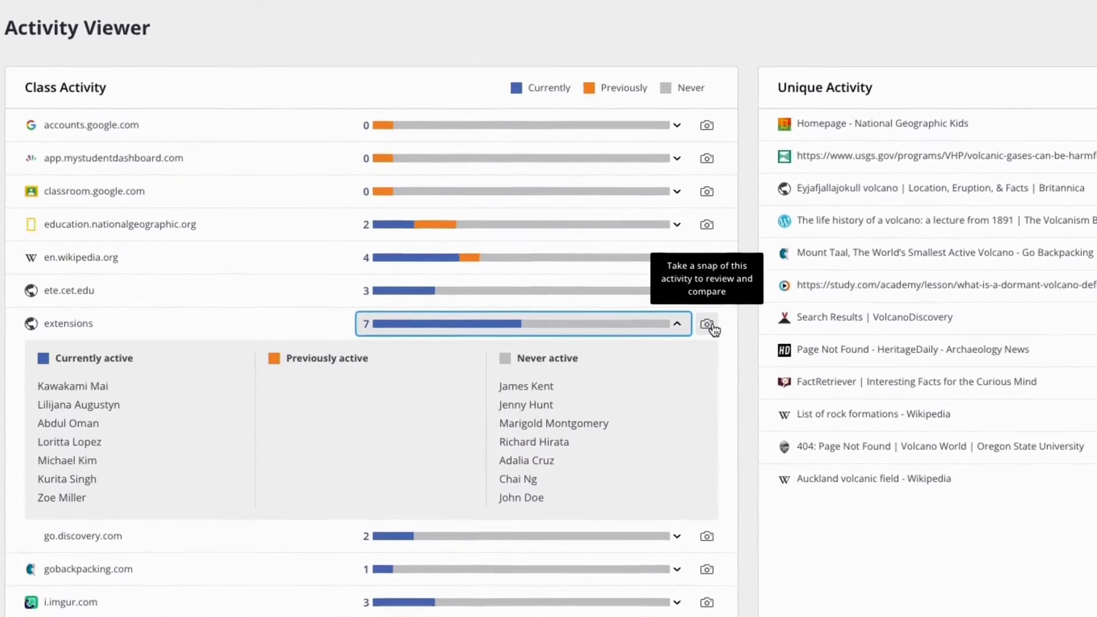
pyautogui.click(698, 324)
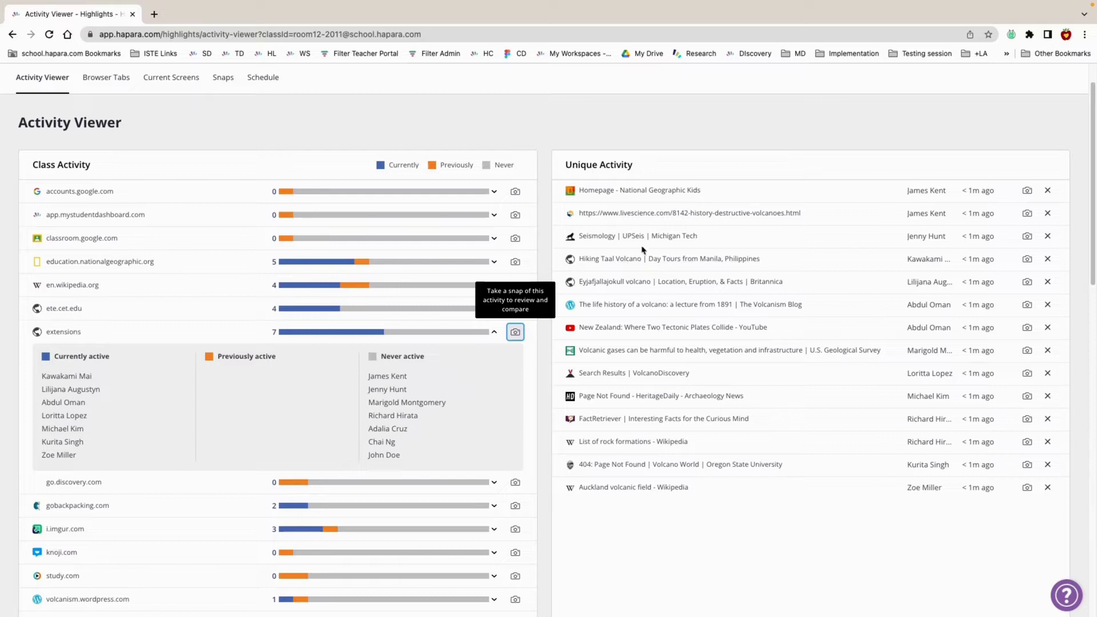
# Step: Preview the Homepage - National Geographic Kids visit, snap it in Unique Activity, and dismiss the confirmation
pyautogui.click(612, 192)
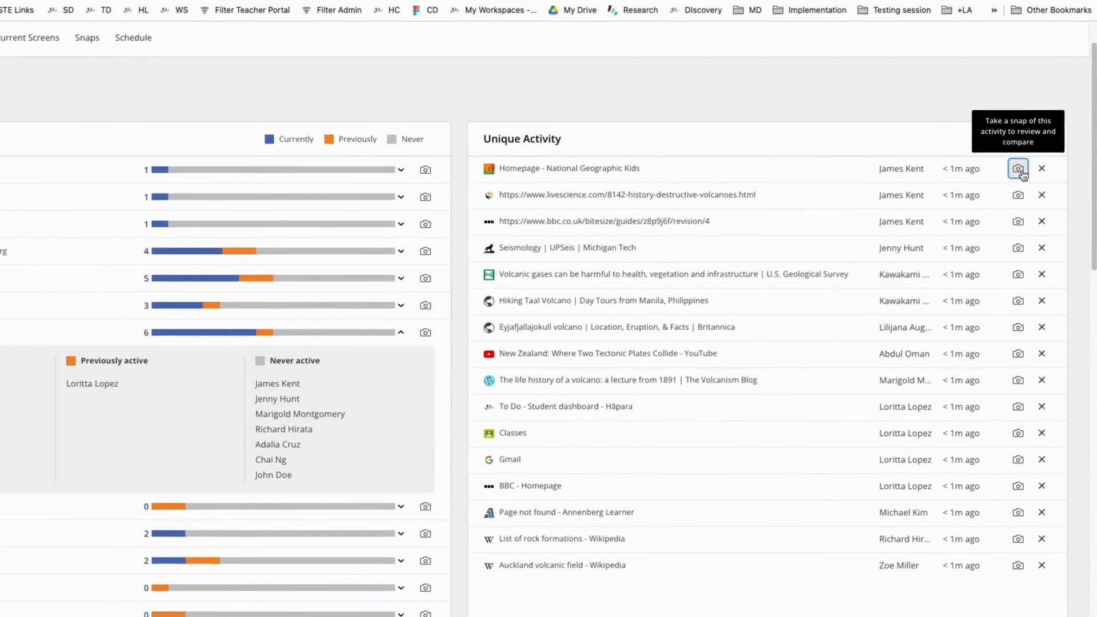
pyautogui.click(1019, 169)
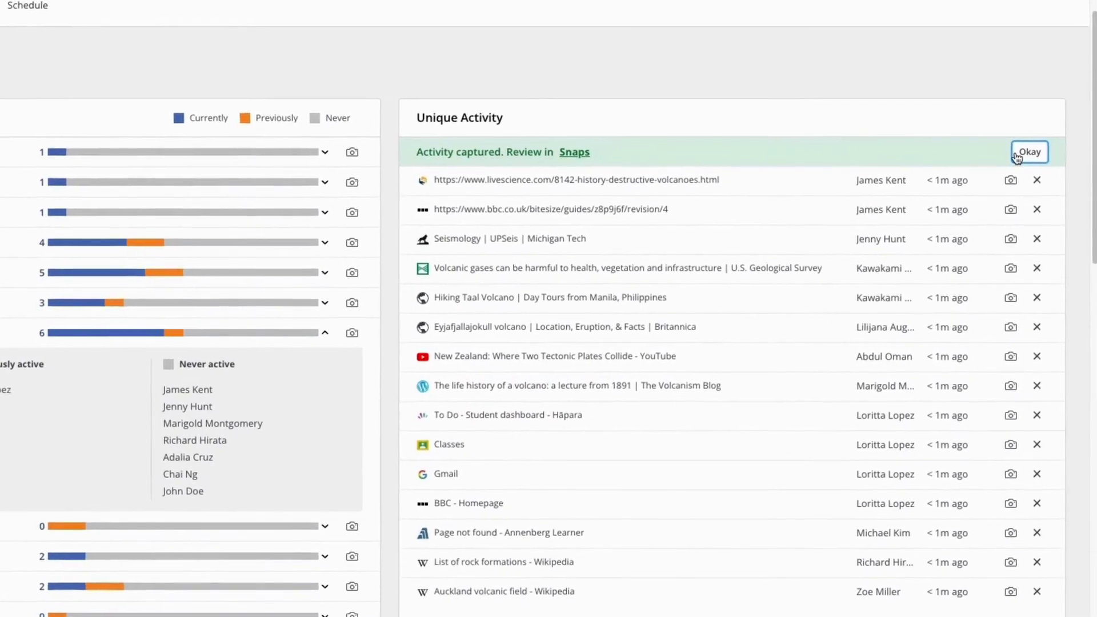
pyautogui.click(1026, 141)
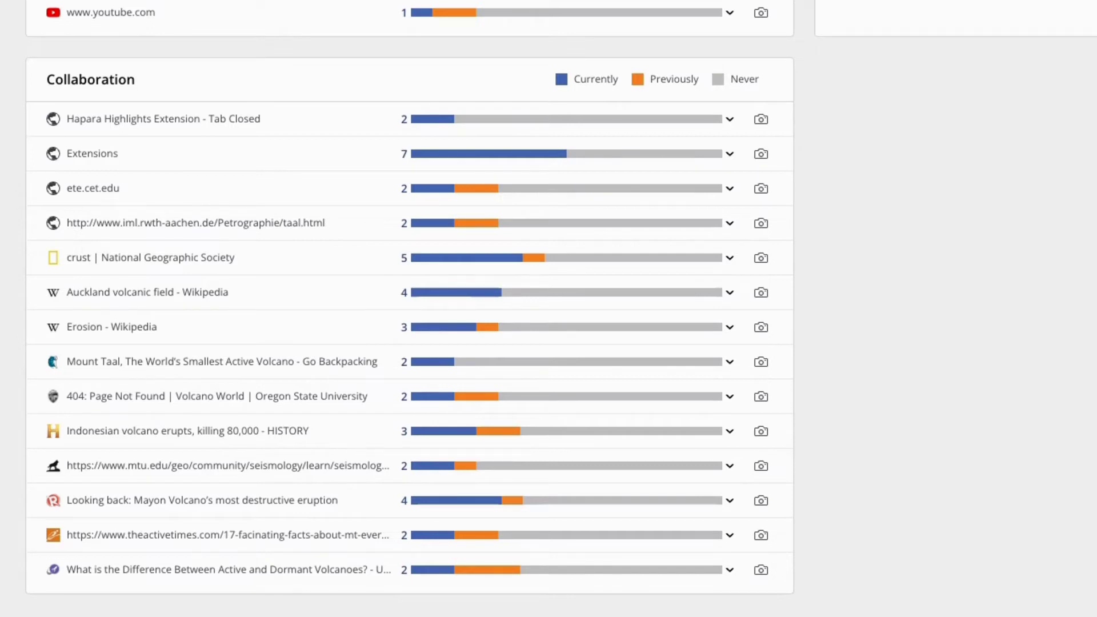
# Step: Snap the crust | National Geographic Society collaboration activity, then go to the Snaps page
pyautogui.click(458, 260)
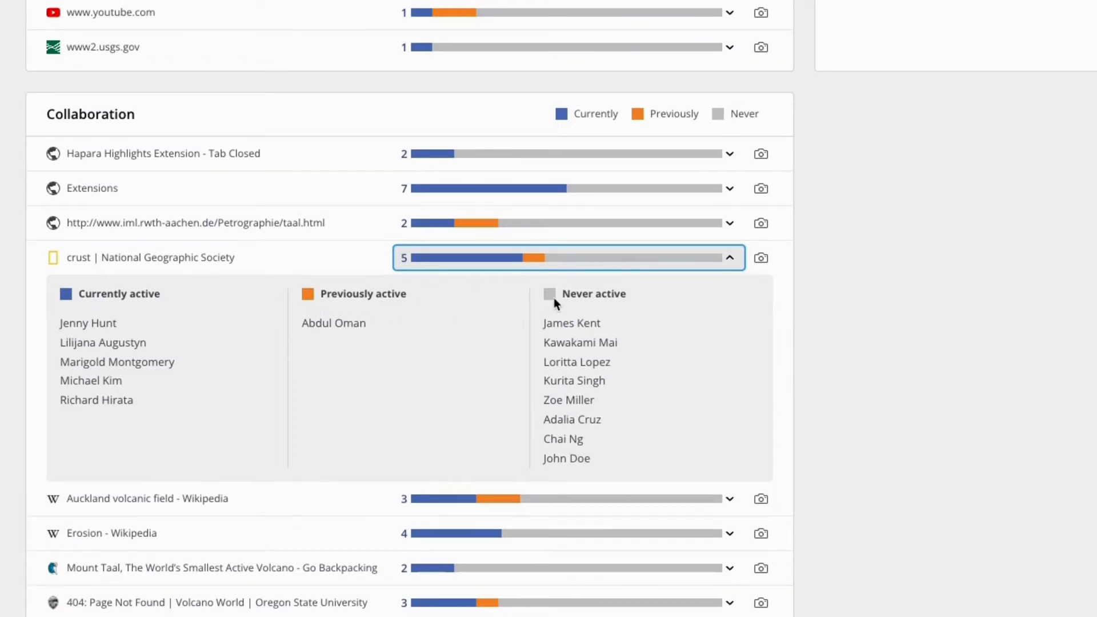
pyautogui.click(761, 259)
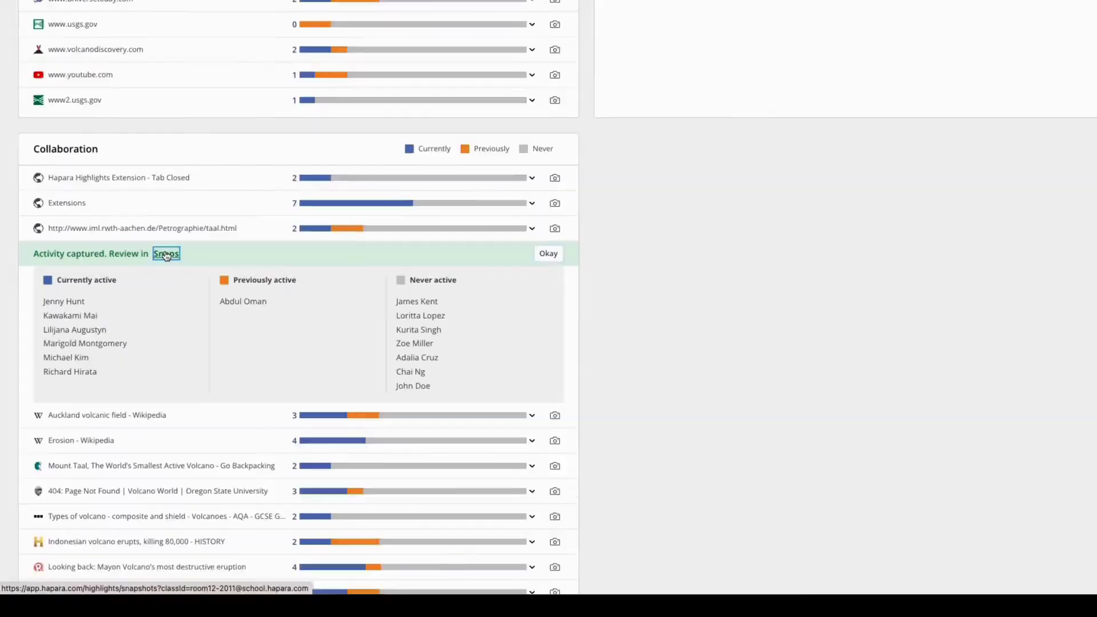
pyautogui.click(228, 259)
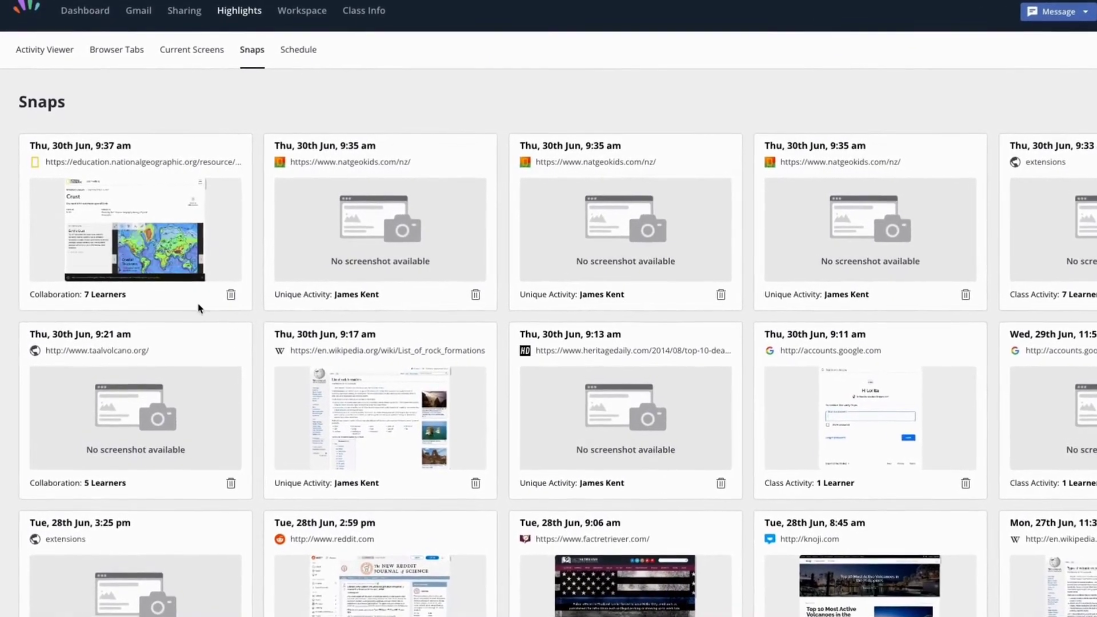
# Step: Reveal the learner names behind a saved snap's learner count
pyautogui.moveTo(108, 295)
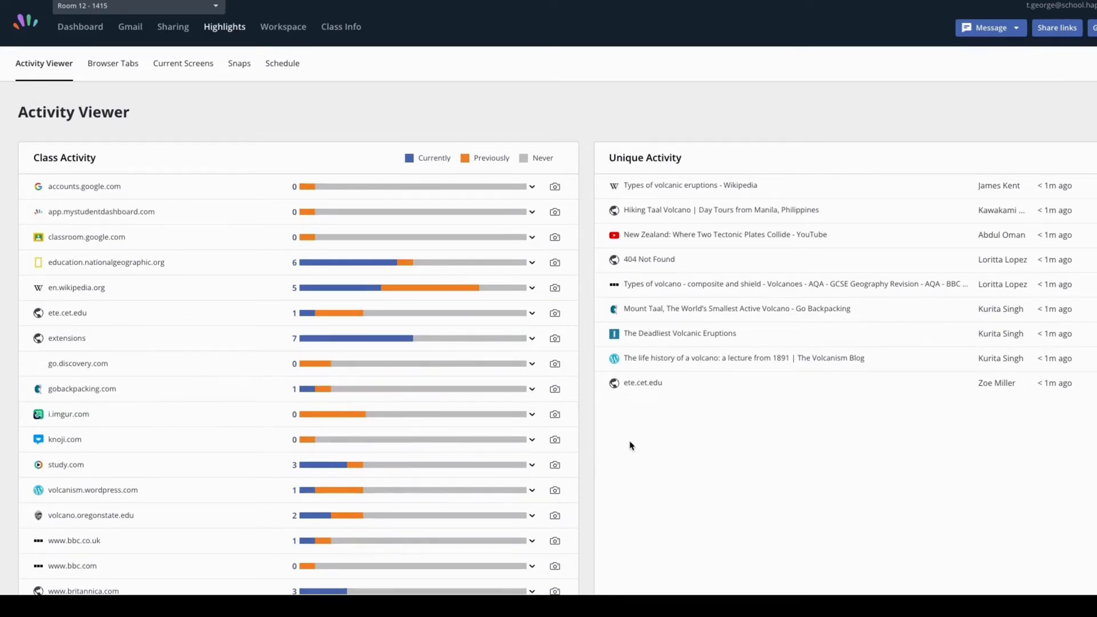
pyautogui.scroll(-2, 261, 454)
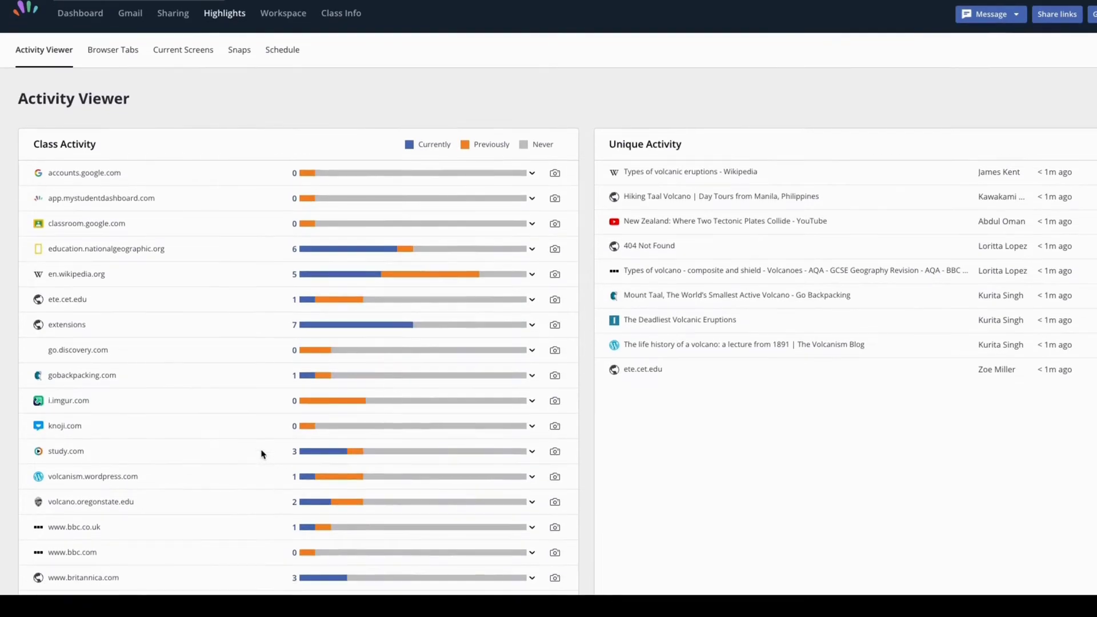
pyautogui.scroll(-2, 261, 454)
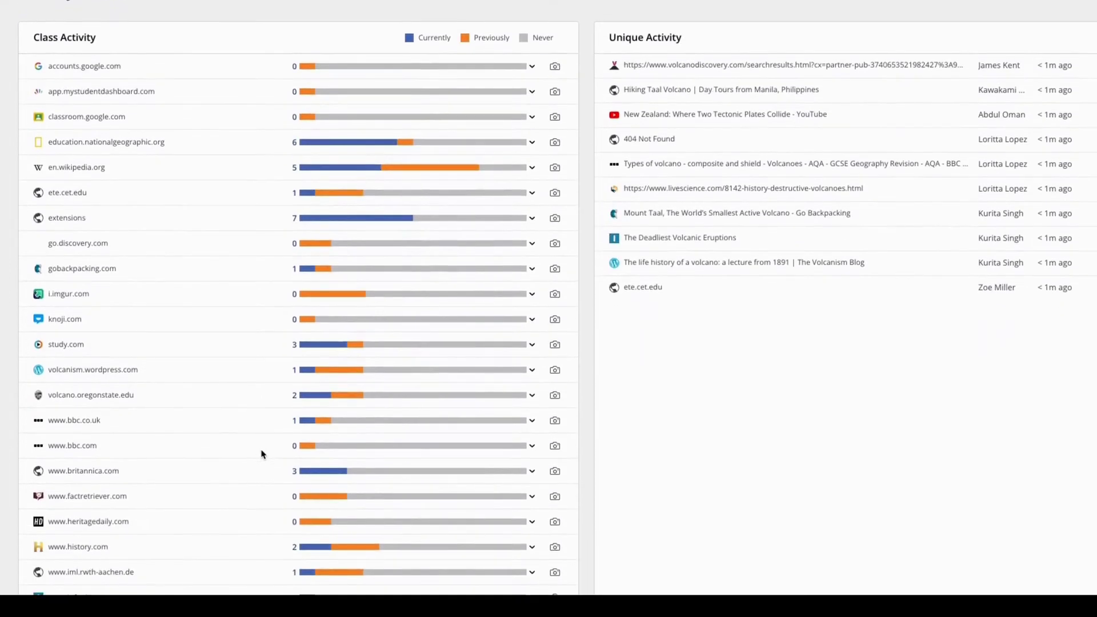
pyautogui.scroll(-2, 262, 454)
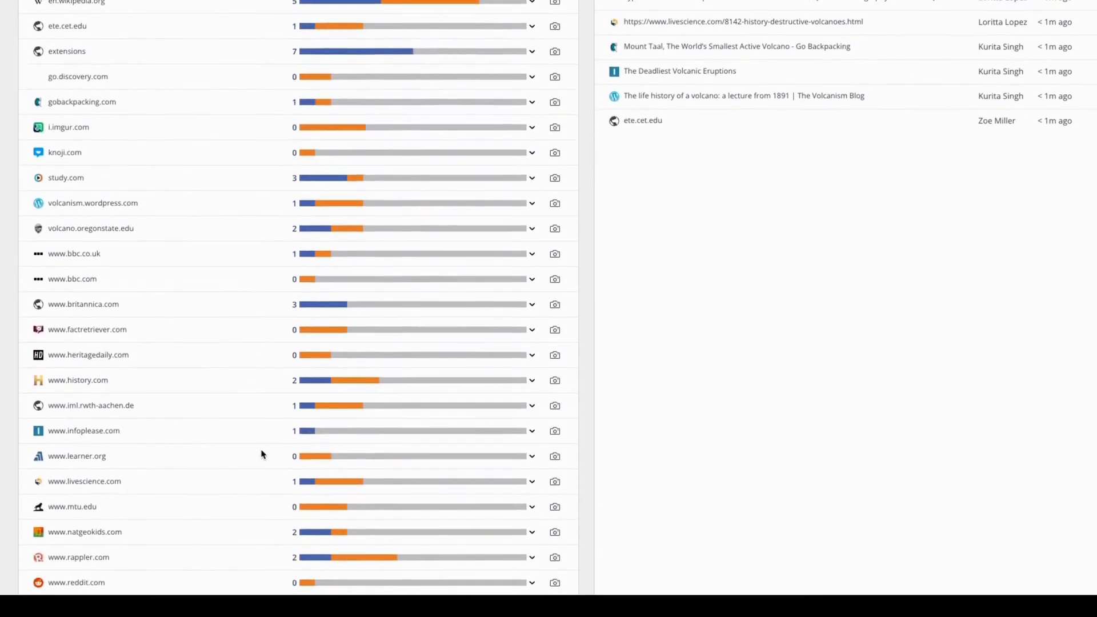
pyautogui.scroll(-3, 262, 454)
pyautogui.scroll(-4, 262, 454)
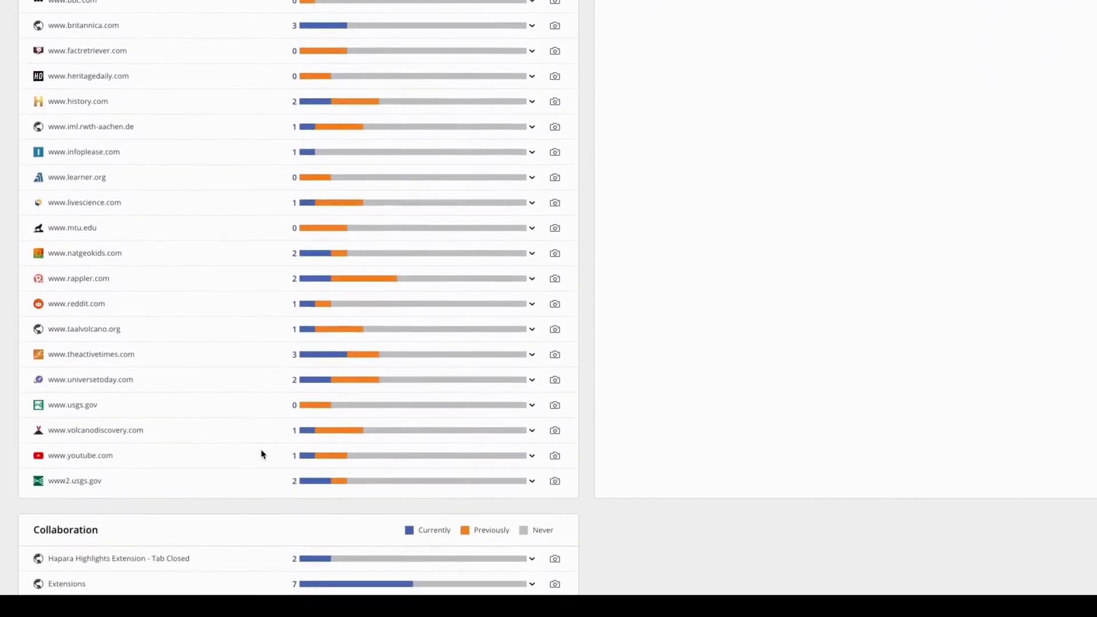
pyautogui.scroll(-2, 262, 454)
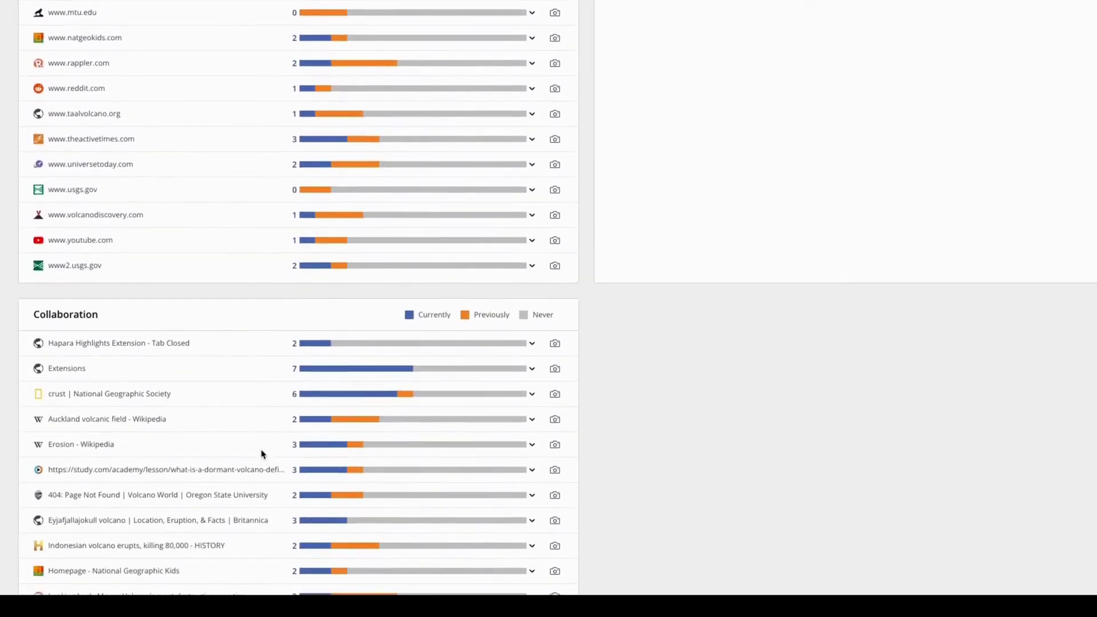
pyautogui.scroll(-2, 263, 454)
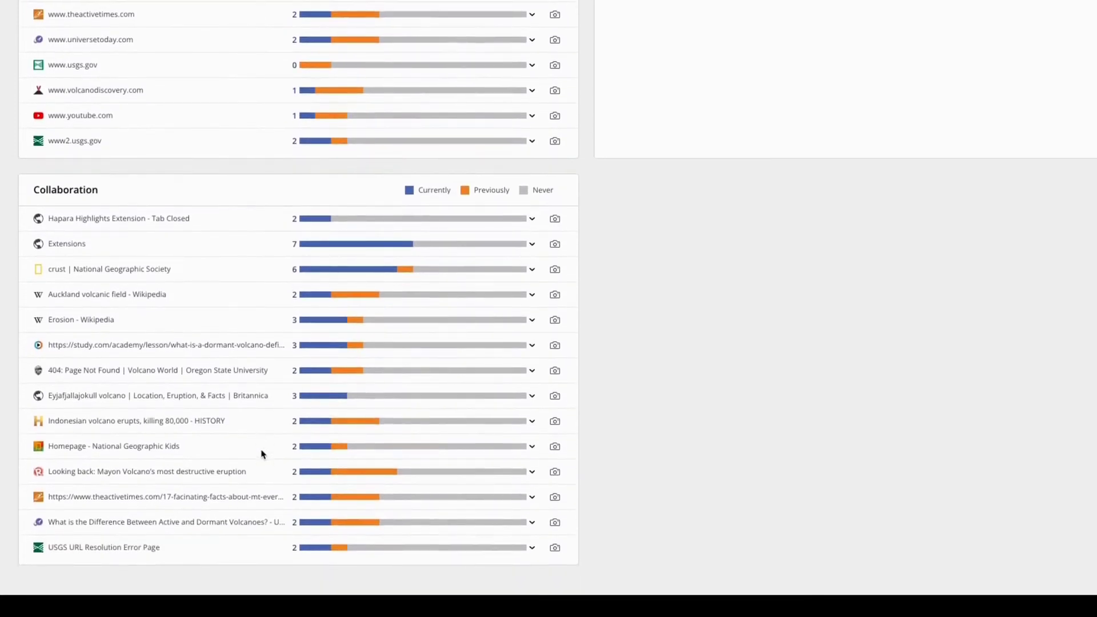
pyautogui.scroll(-1, 263, 454)
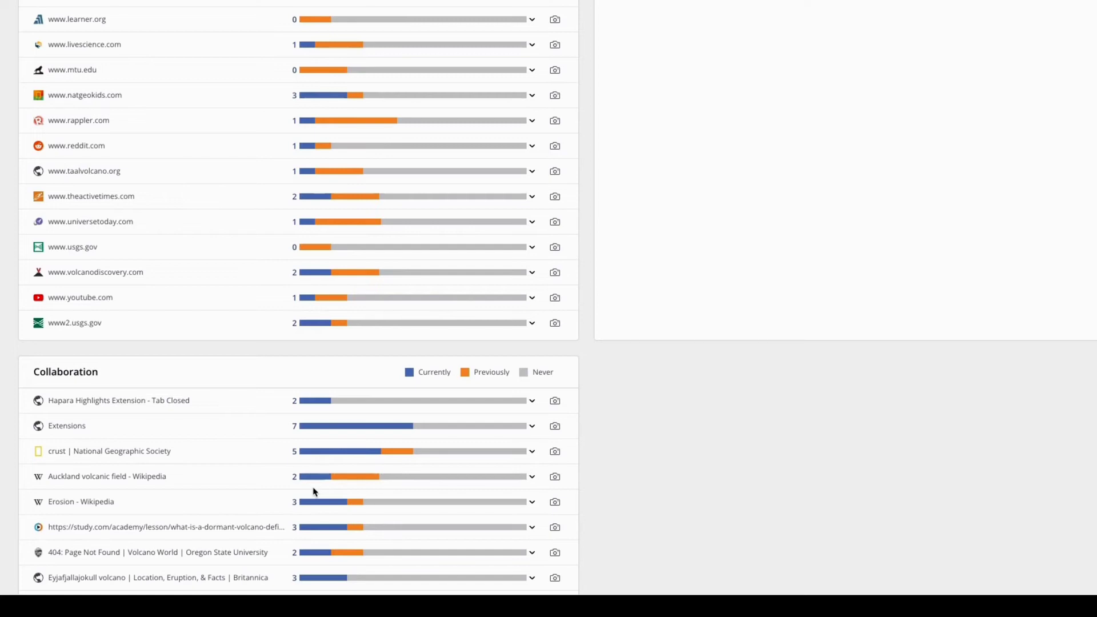
pyautogui.scroll(4, 313, 491)
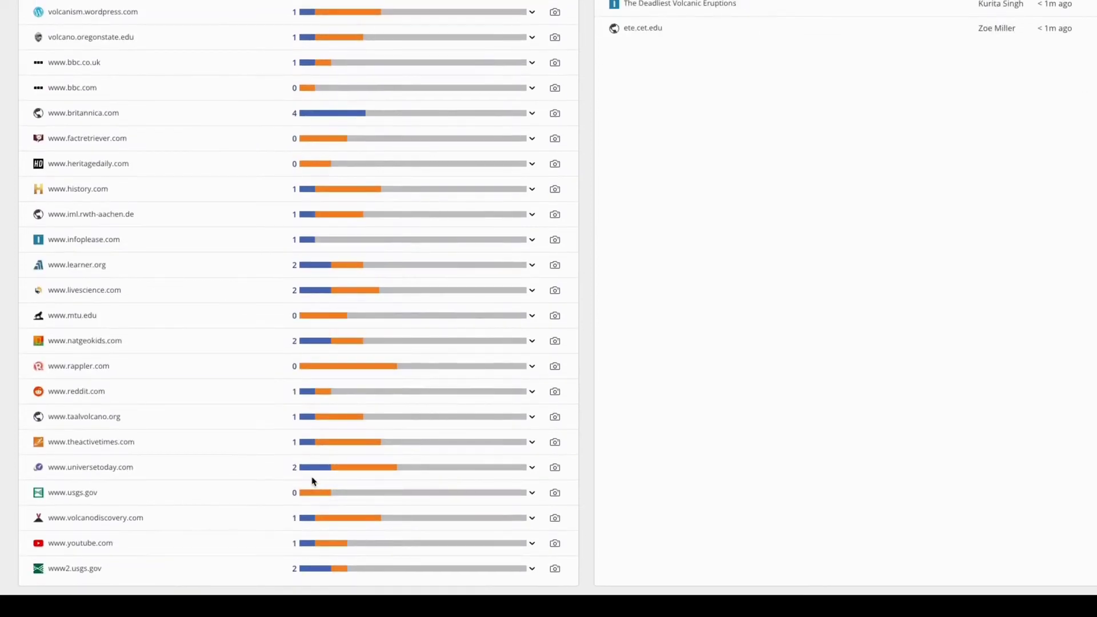
pyautogui.scroll(1, 313, 482)
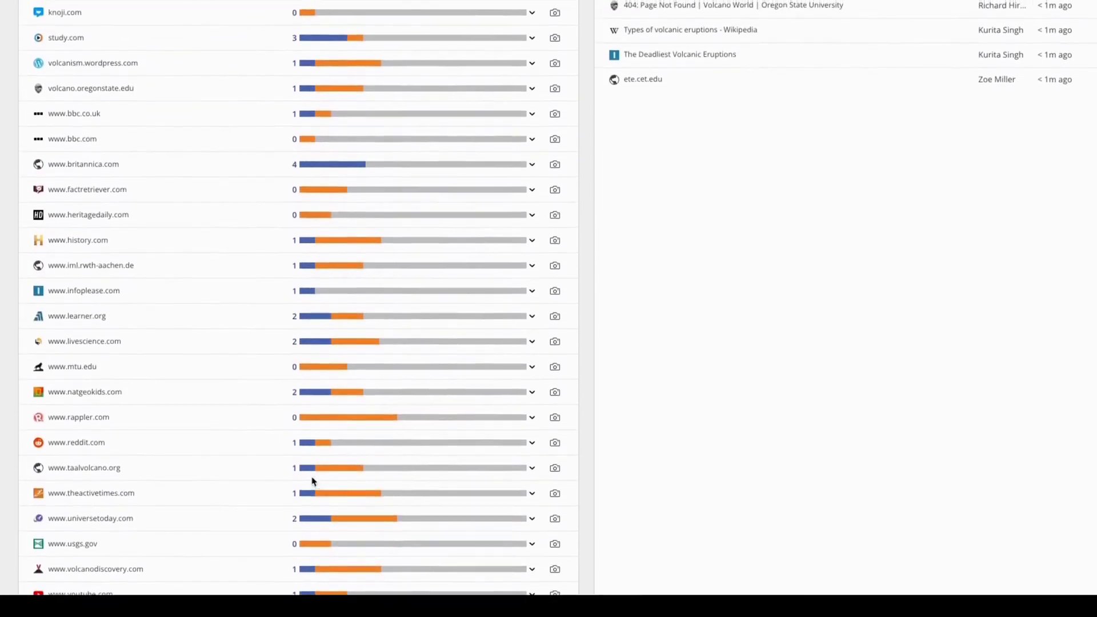
pyautogui.scroll(2, 313, 482)
pyautogui.scroll(1, 313, 482)
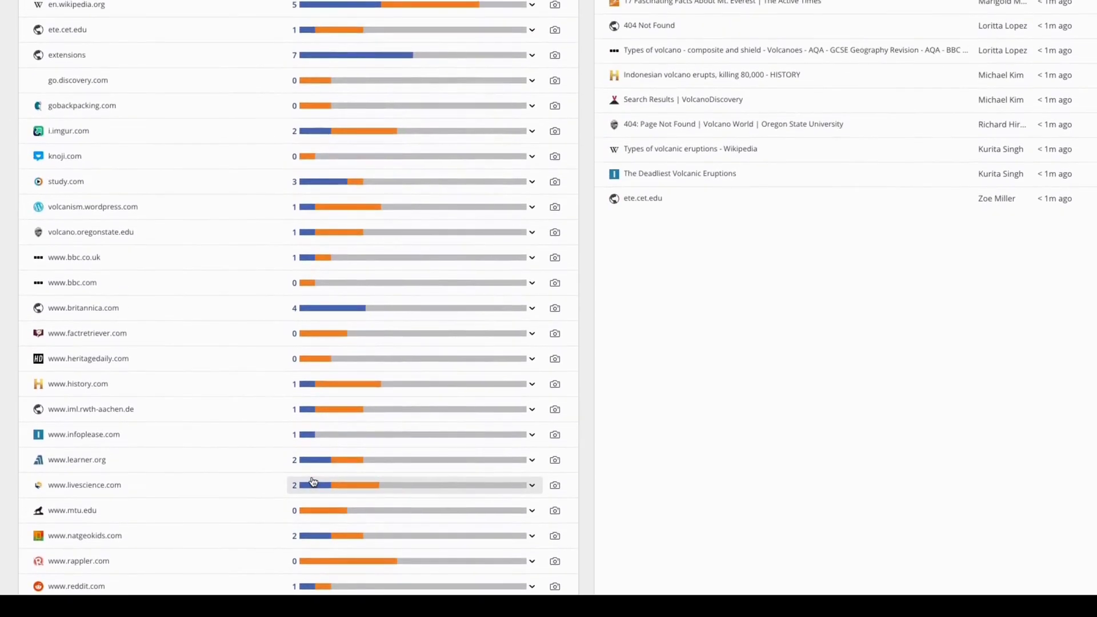
pyautogui.scroll(1, 312, 482)
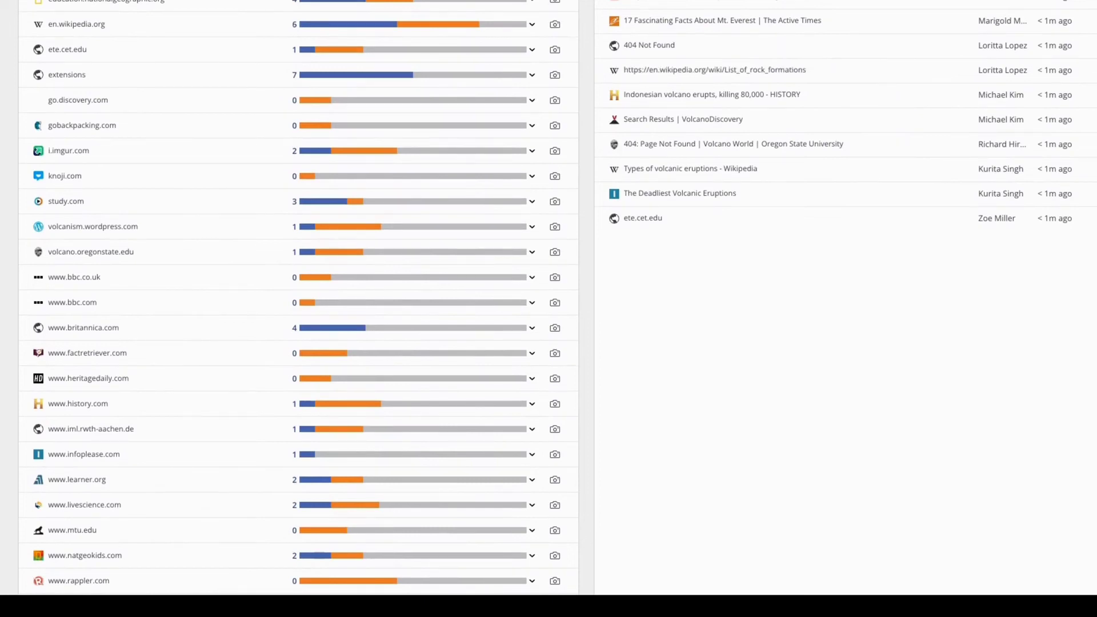
pyautogui.scroll(3, 358, 465)
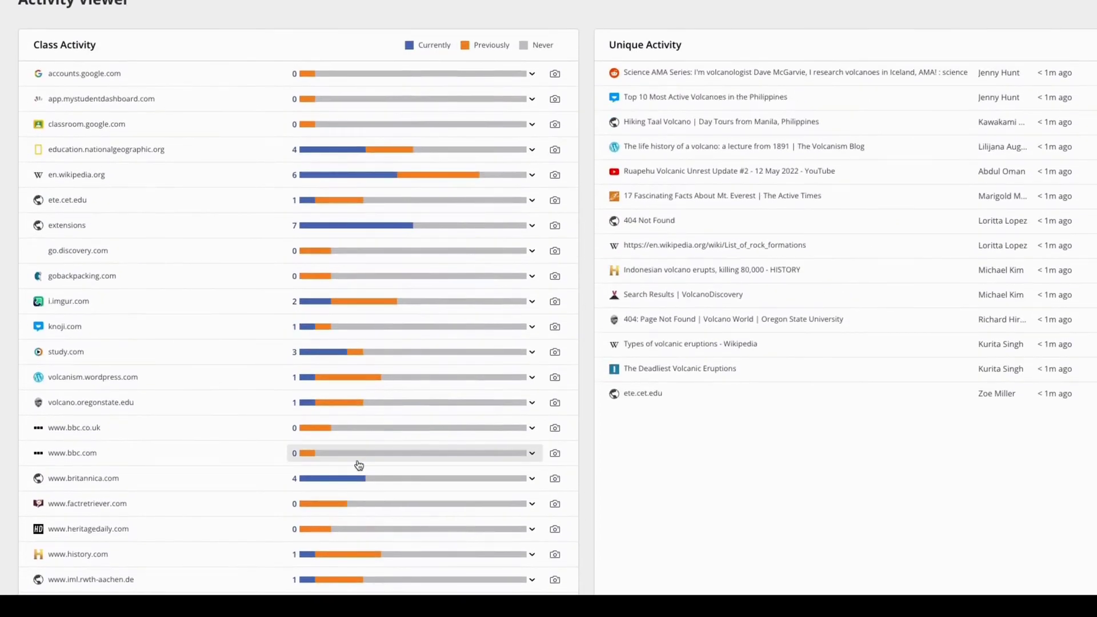
pyautogui.scroll(1, 359, 464)
pyautogui.scroll(2, 359, 465)
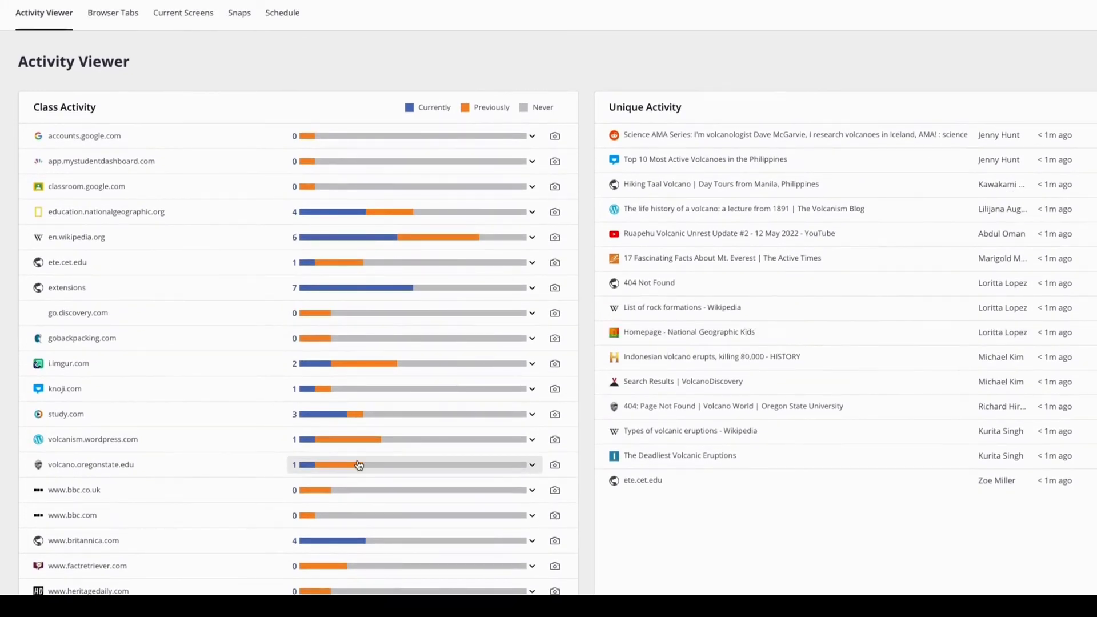